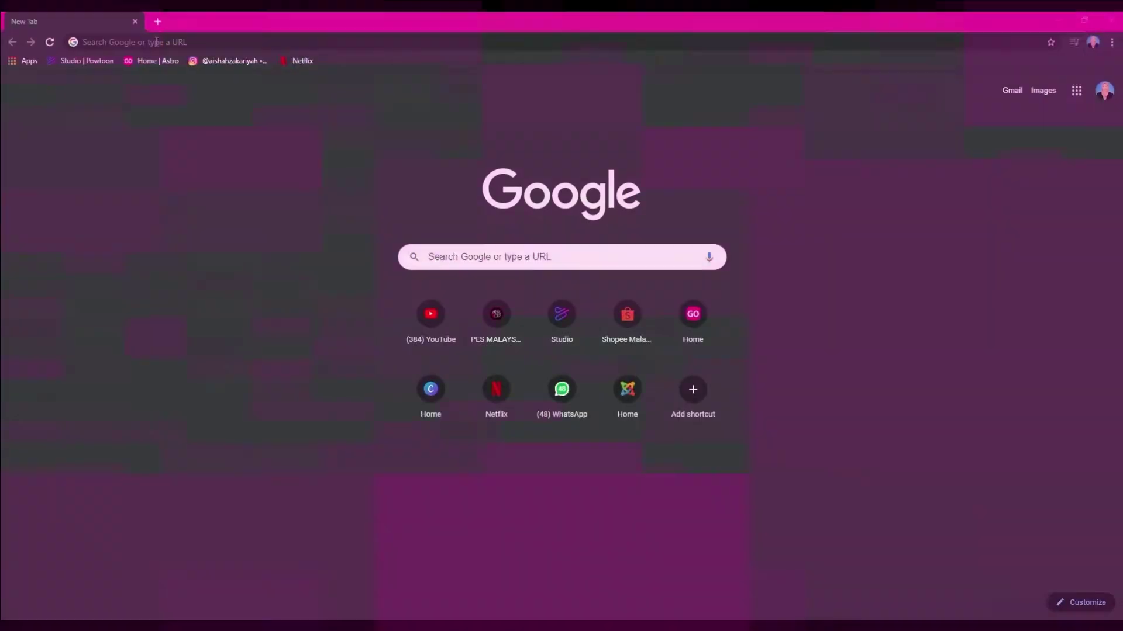
- Go to penang.library.uitm.edu.my in Chrome to load the UiTM Penang Library homepage
{"action": "left_click", "coordinate": [101, 43]}
{"action": "type", "text": "pe"}
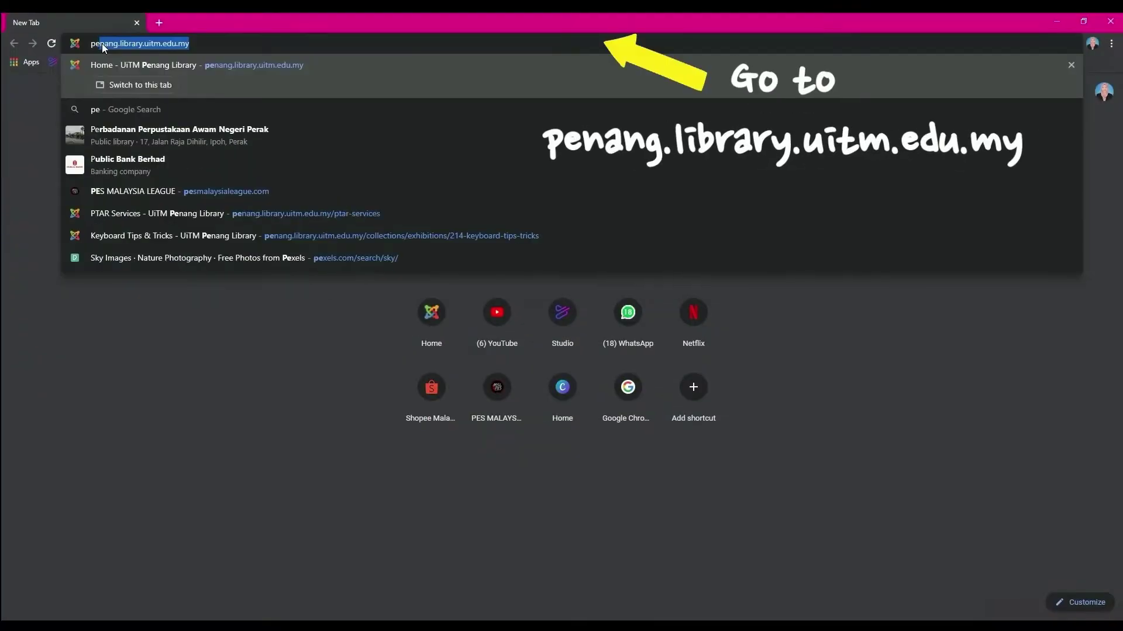
{"action": "type", "text": "nang."}
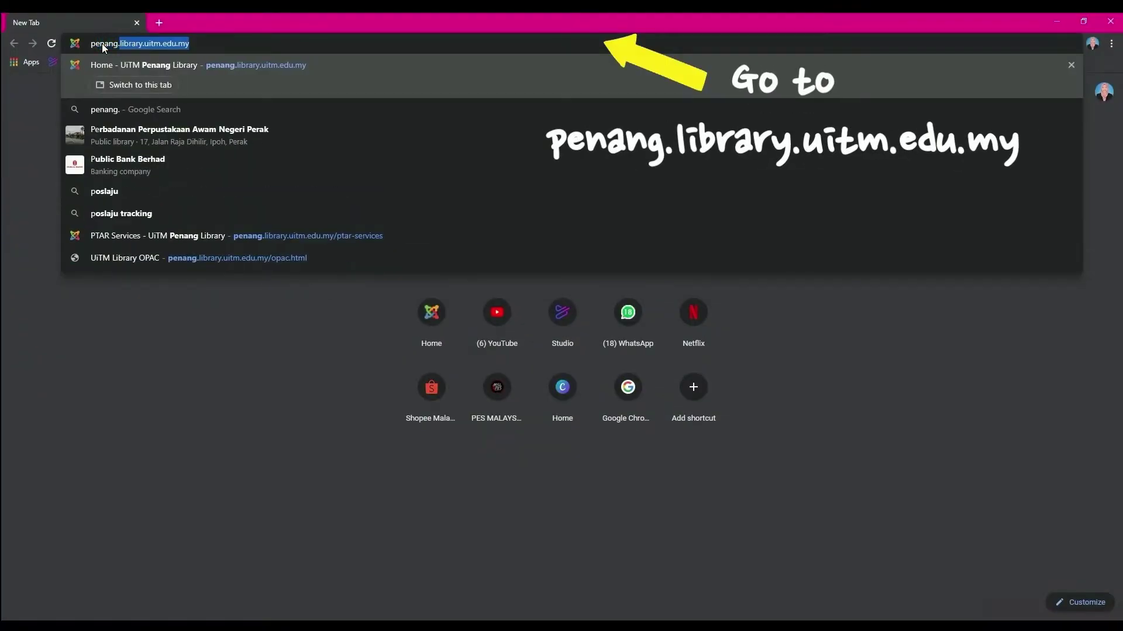
{"action": "type", "text": "library.uit"}
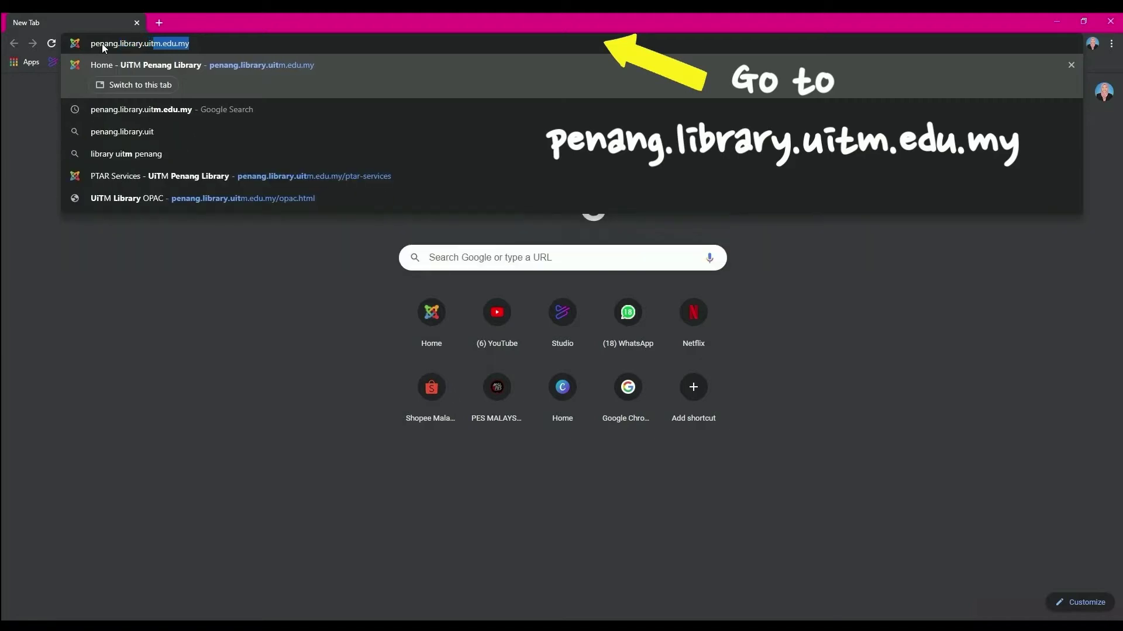
{"action": "type", "text": "m.edu.my"}
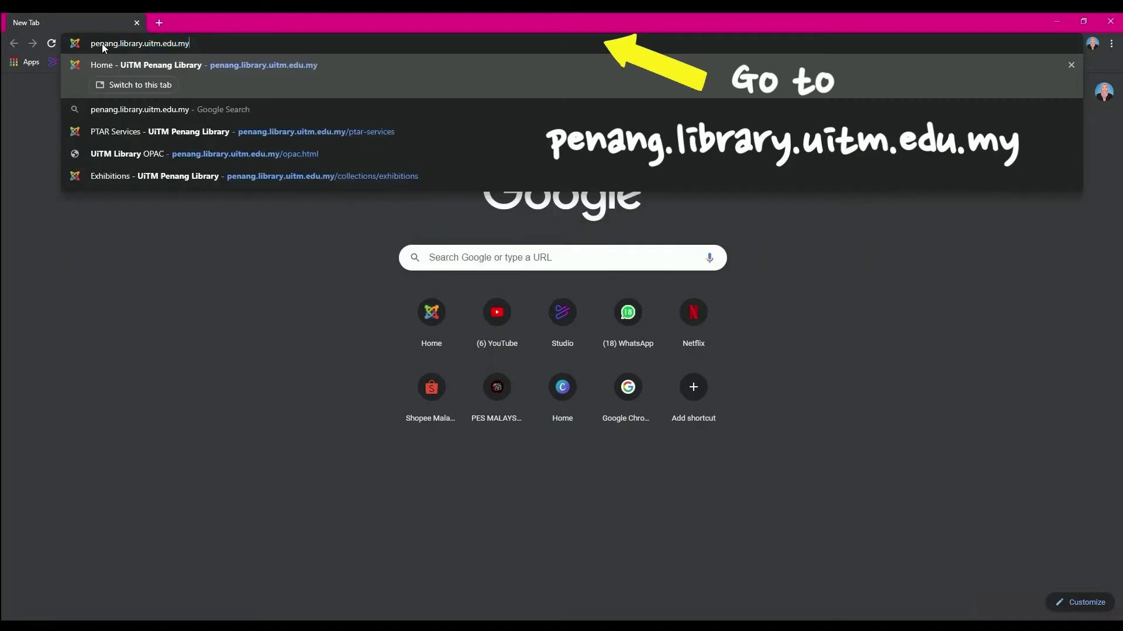
{"action": "key", "text": "Return"}
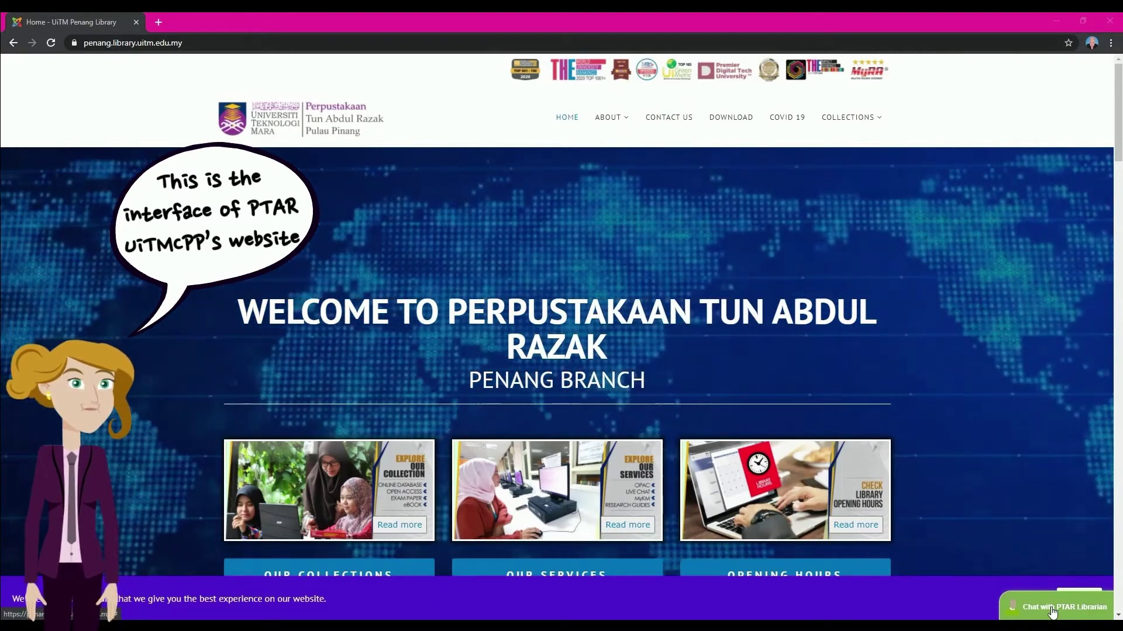
- Scroll down the library homepage and launch the OPAC catalogue login page
{"action": "scroll", "coordinate": [1050, 607], "scroll_direction": "down", "scroll_amount": 1}
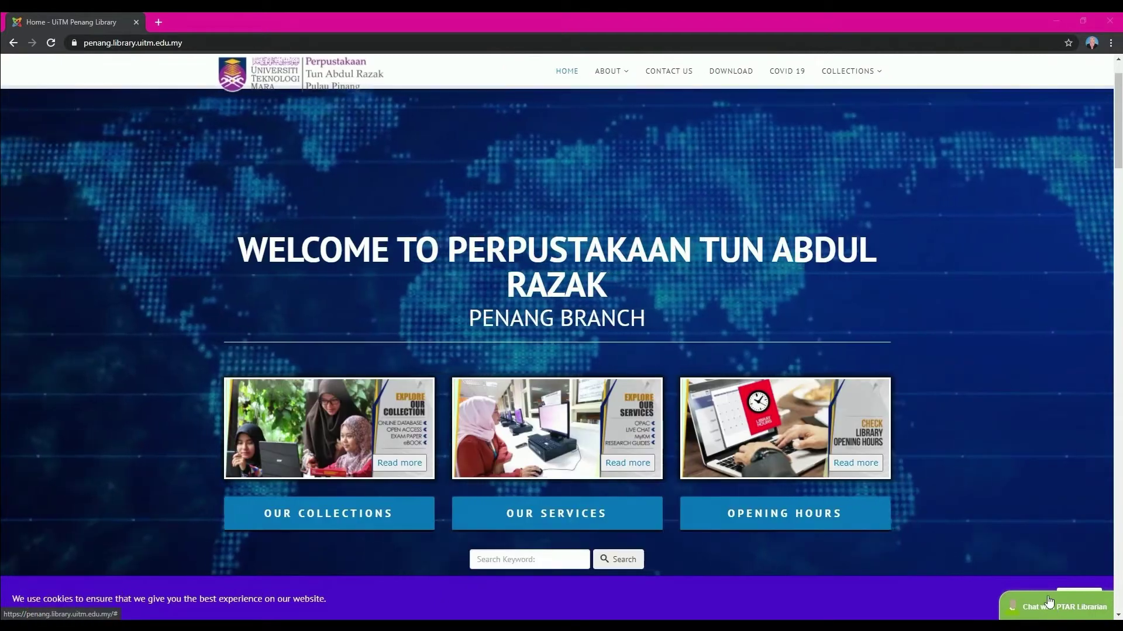
{"action": "scroll", "coordinate": [1050, 602], "scroll_direction": "down", "scroll_amount": 2}
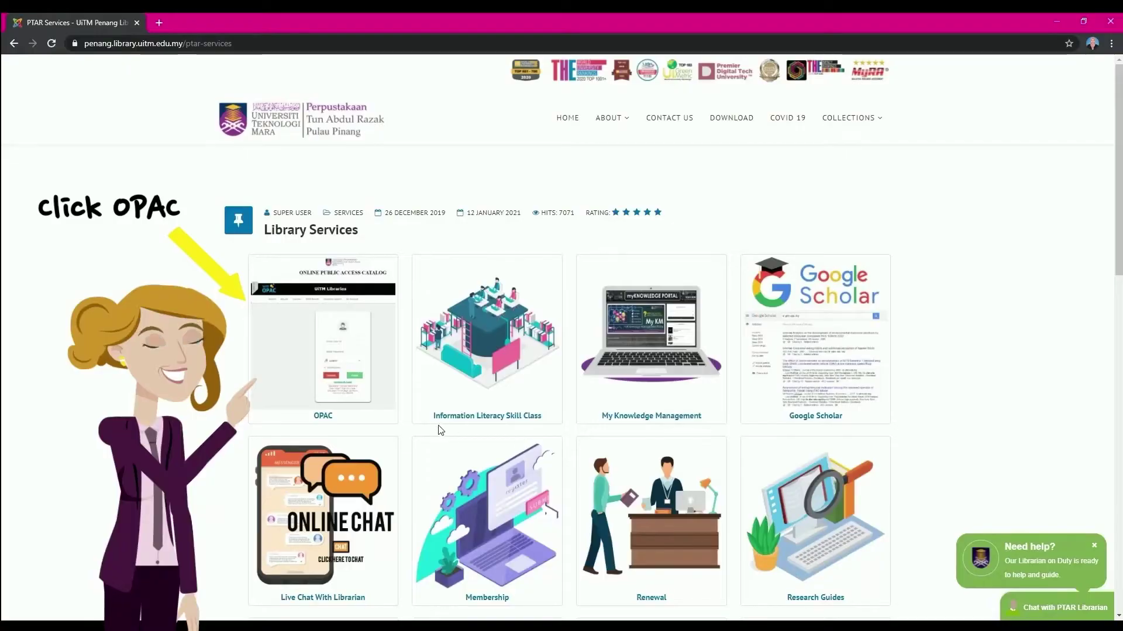
{"action": "left_click", "coordinate": [288, 420]}
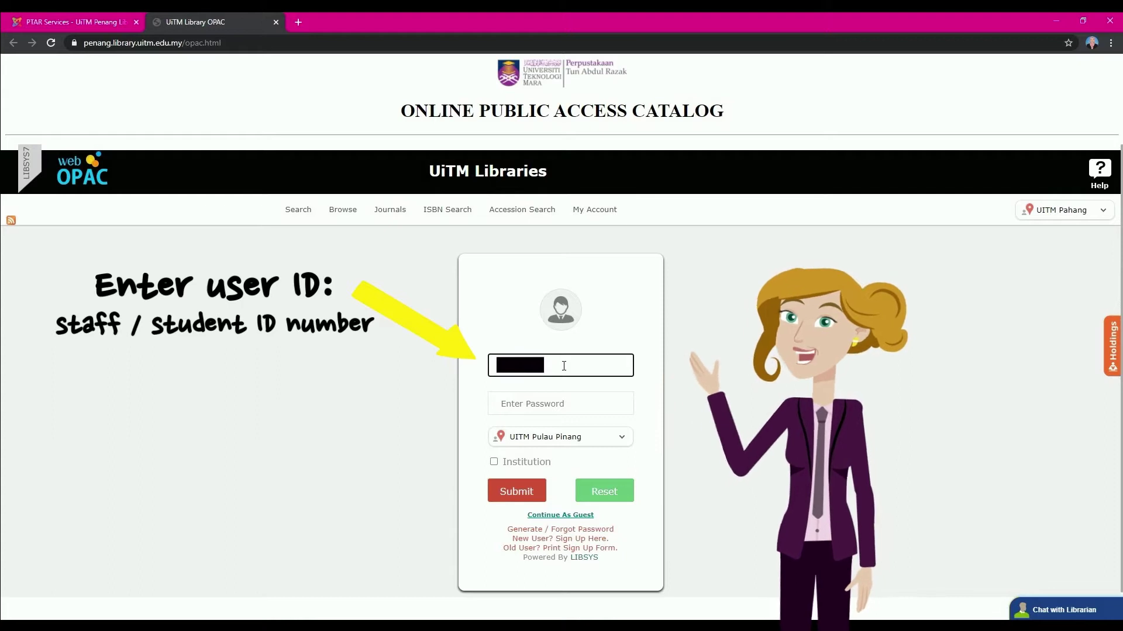
- Enter the account password and submit it to sign in to the Web OPAC
{"action": "left_click", "coordinate": [556, 405]}
{"action": "type", "text": "********"}
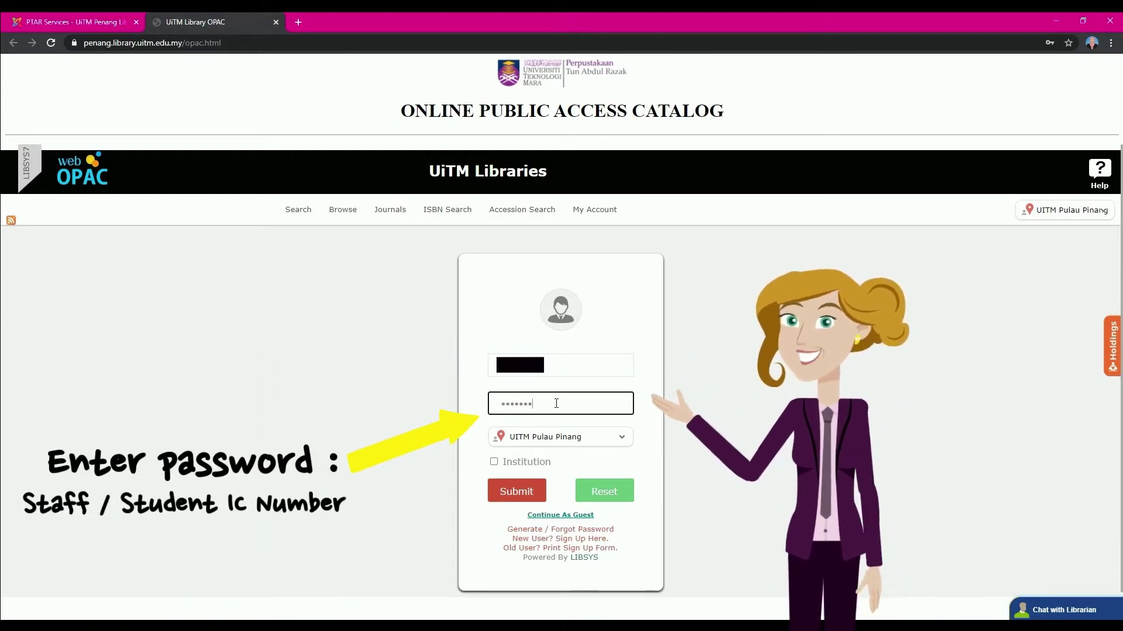
{"action": "type", "text": "****"}
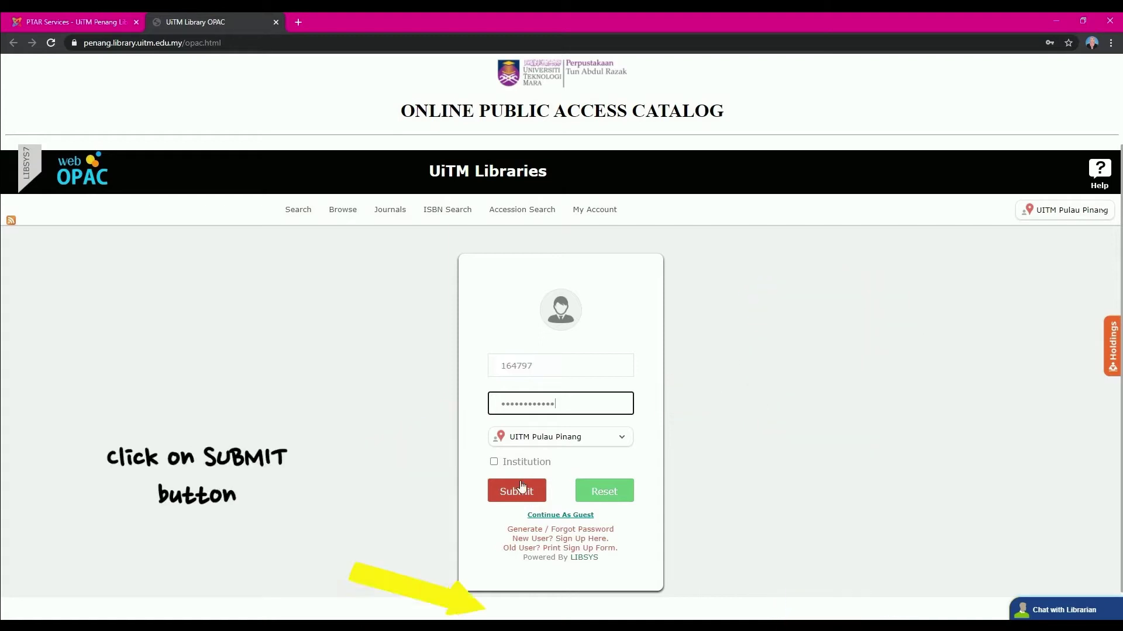
{"action": "left_click", "coordinate": [517, 493]}
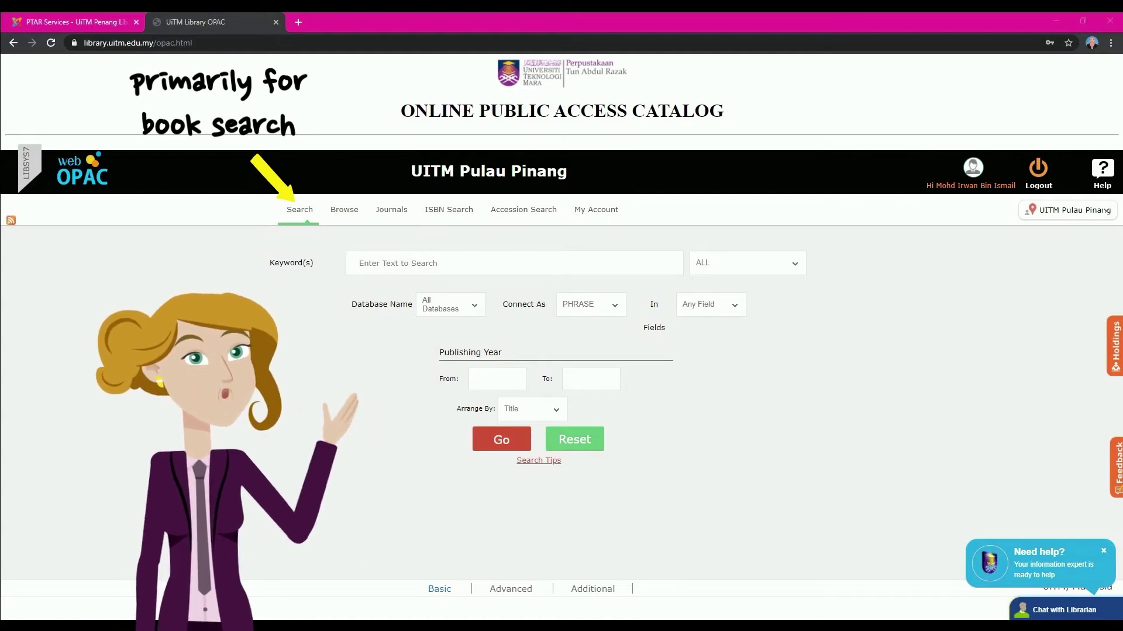
- Look through the Browse, Journals and ISBN Search pages, ending in the Accession Search field
{"action": "left_click", "coordinate": [344, 212]}
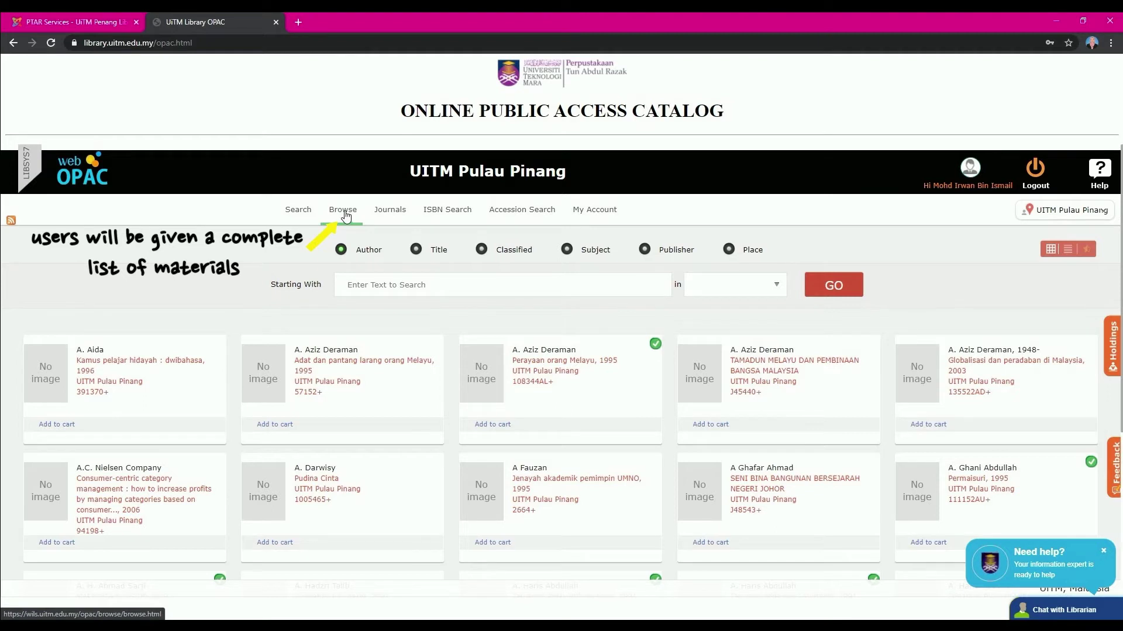
{"action": "left_click", "coordinate": [379, 216]}
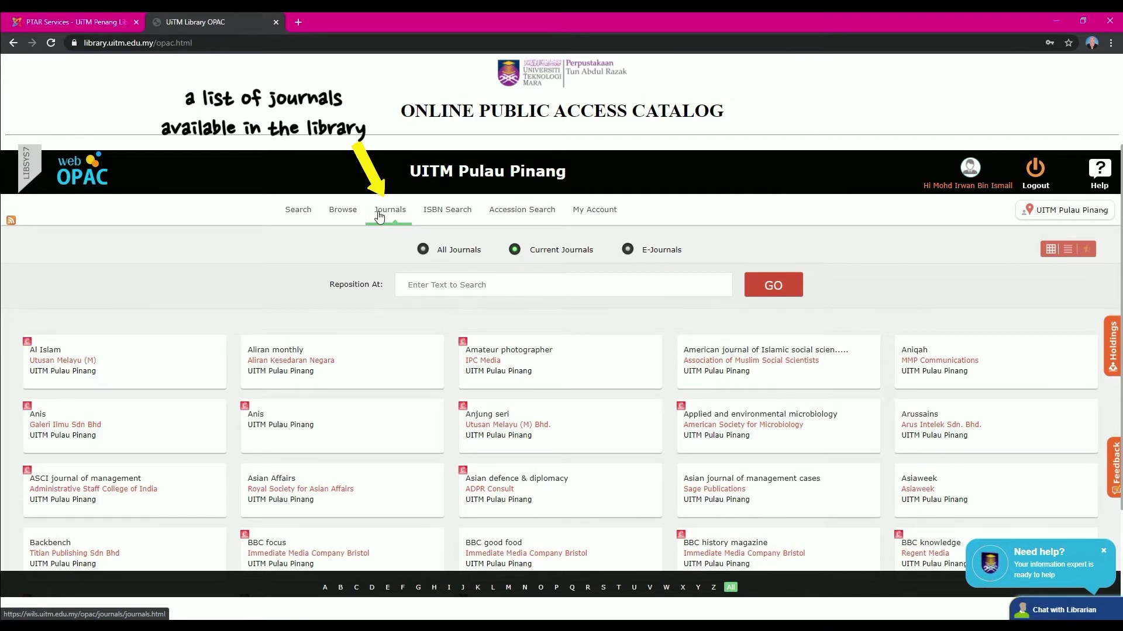
{"action": "left_click", "coordinate": [435, 215]}
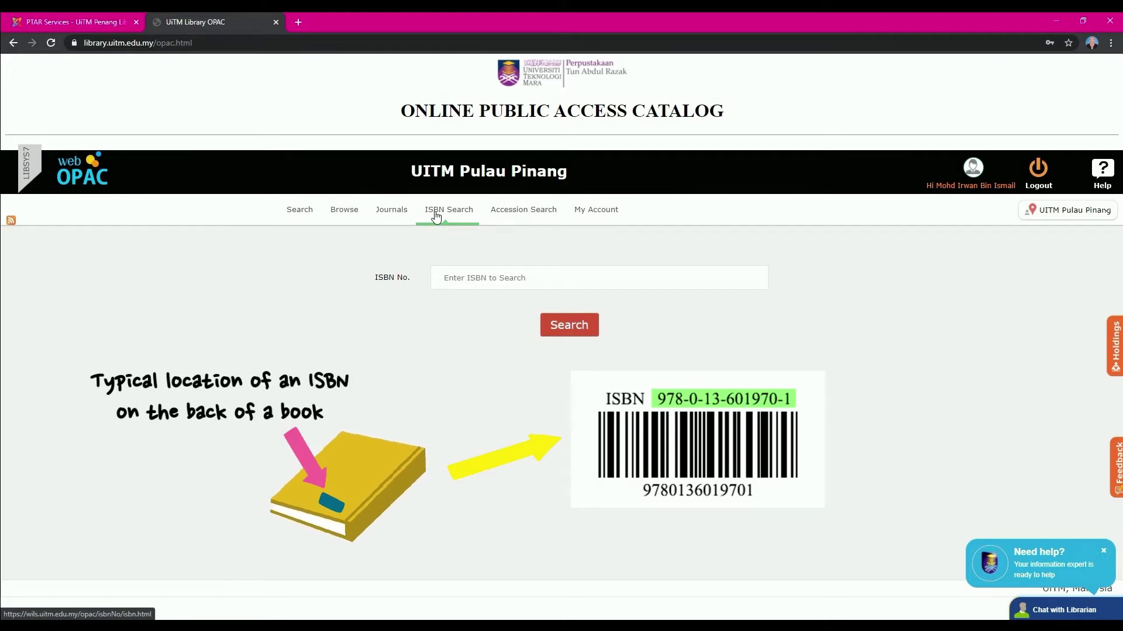
{"action": "left_click", "coordinate": [524, 210]}
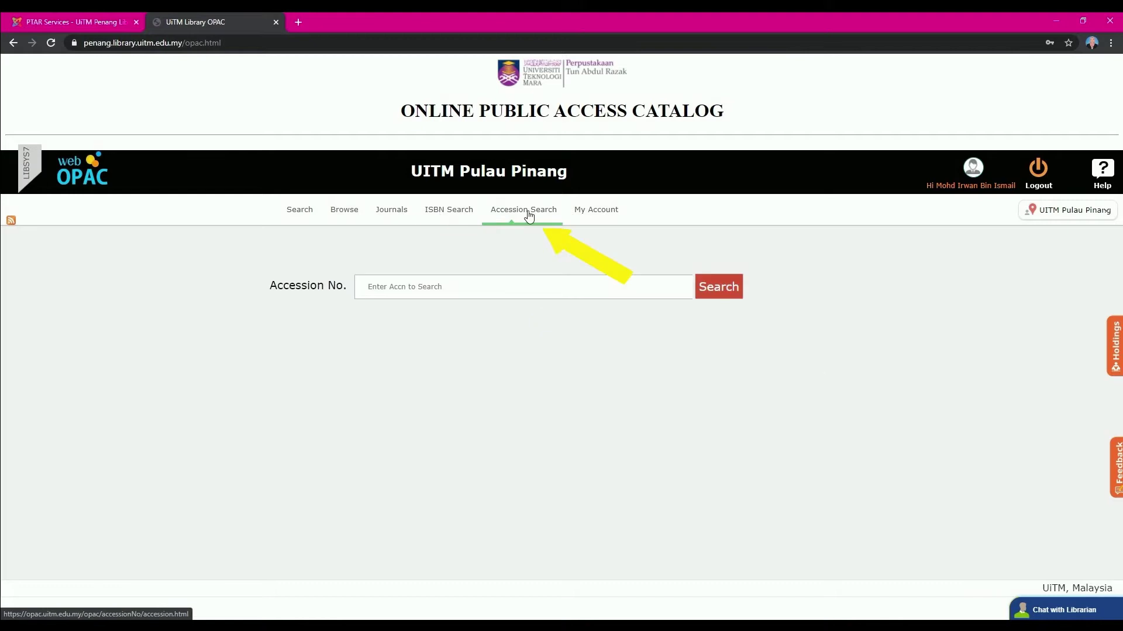
{"action": "left_click", "coordinate": [466, 287]}
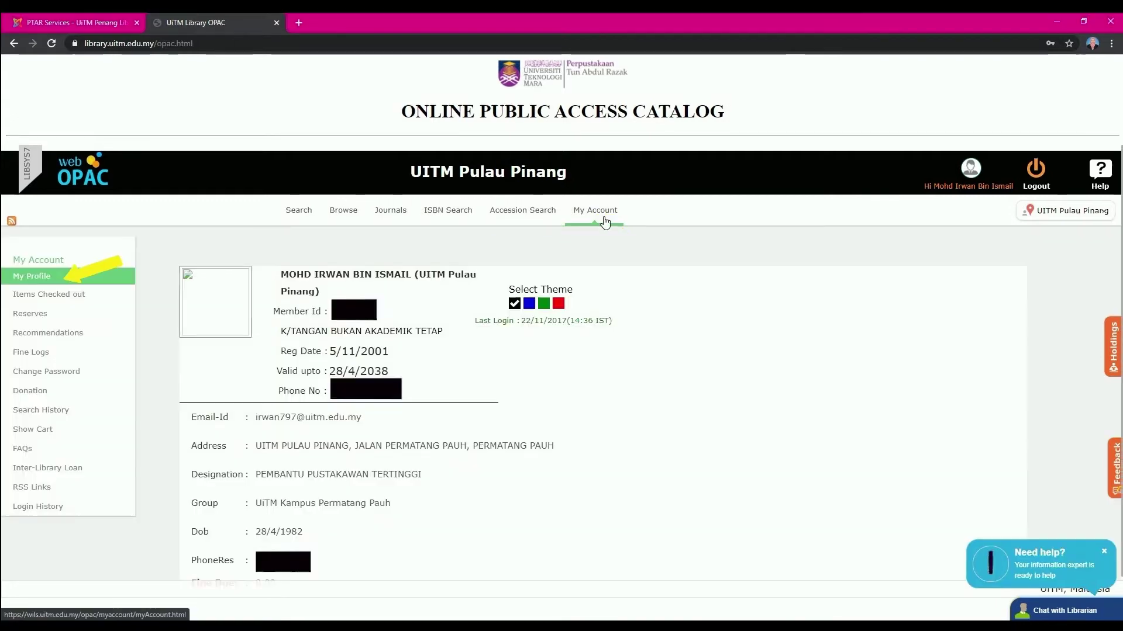
- Go through the profile, checked-out items, reserves, recommendation form, fines, change-password and cart pages
{"action": "left_click", "coordinate": [602, 221]}
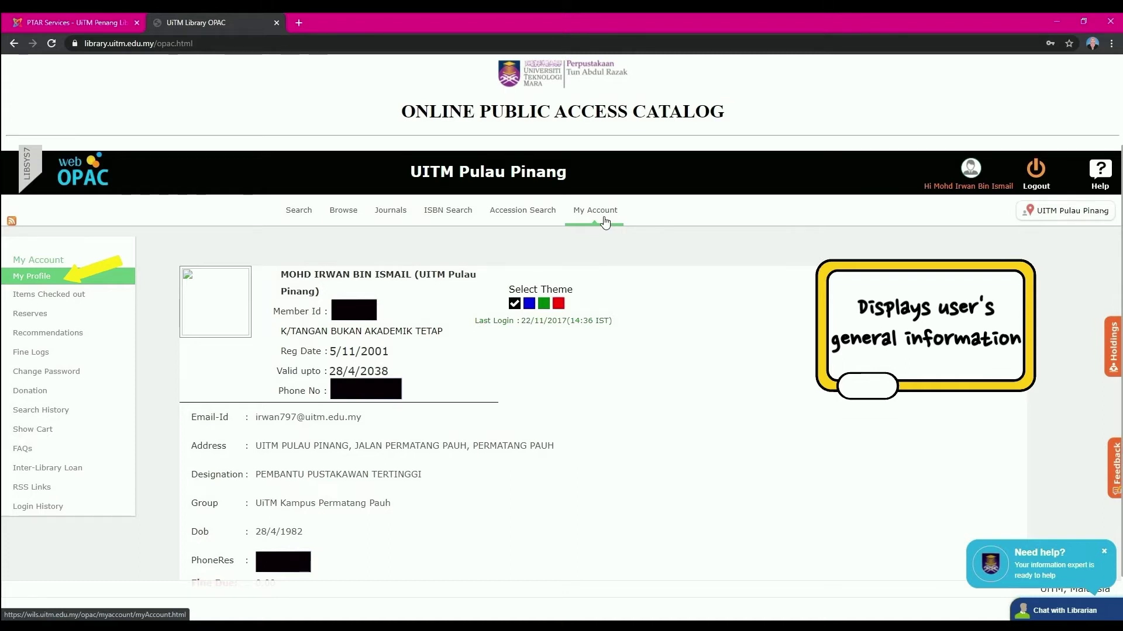
{"action": "left_click", "coordinate": [114, 300]}
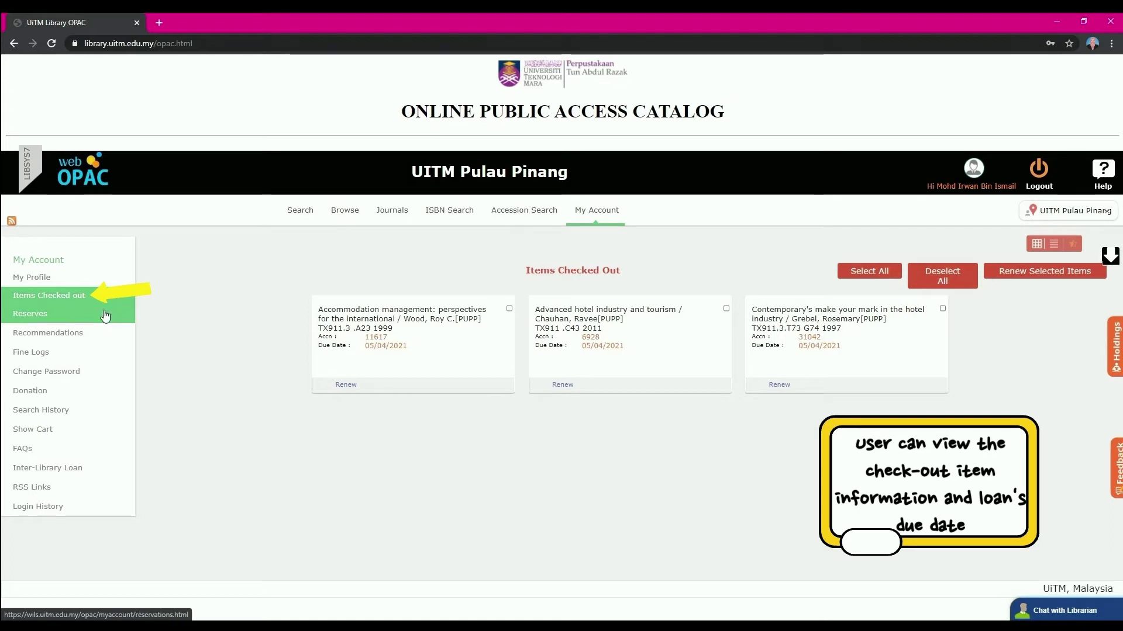
{"action": "left_click", "coordinate": [106, 318]}
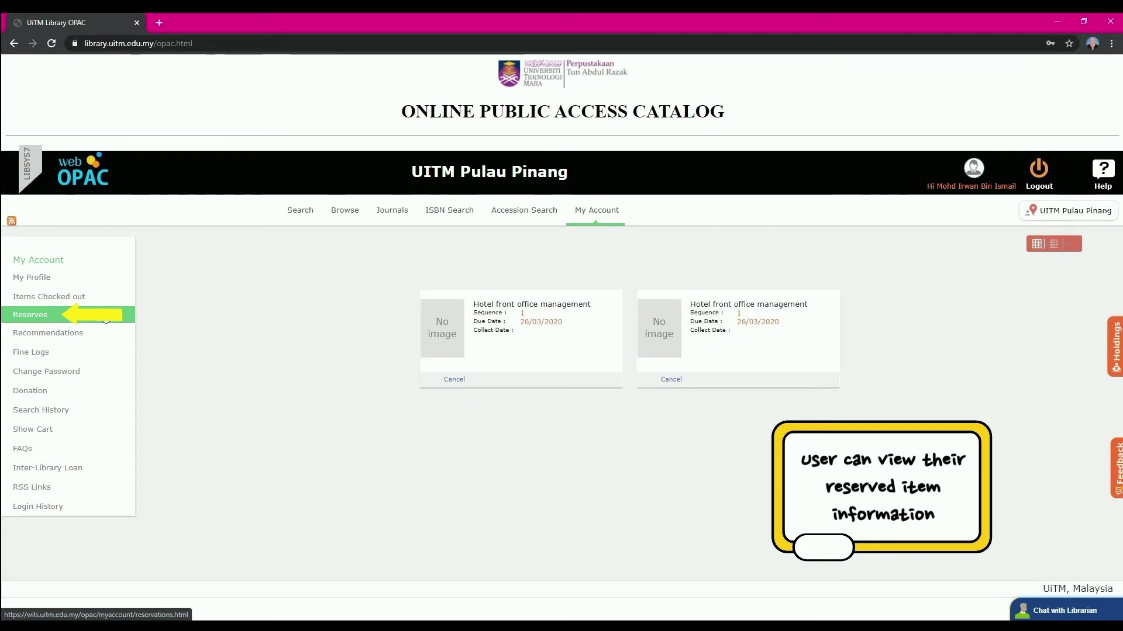
{"action": "left_click", "coordinate": [53, 335]}
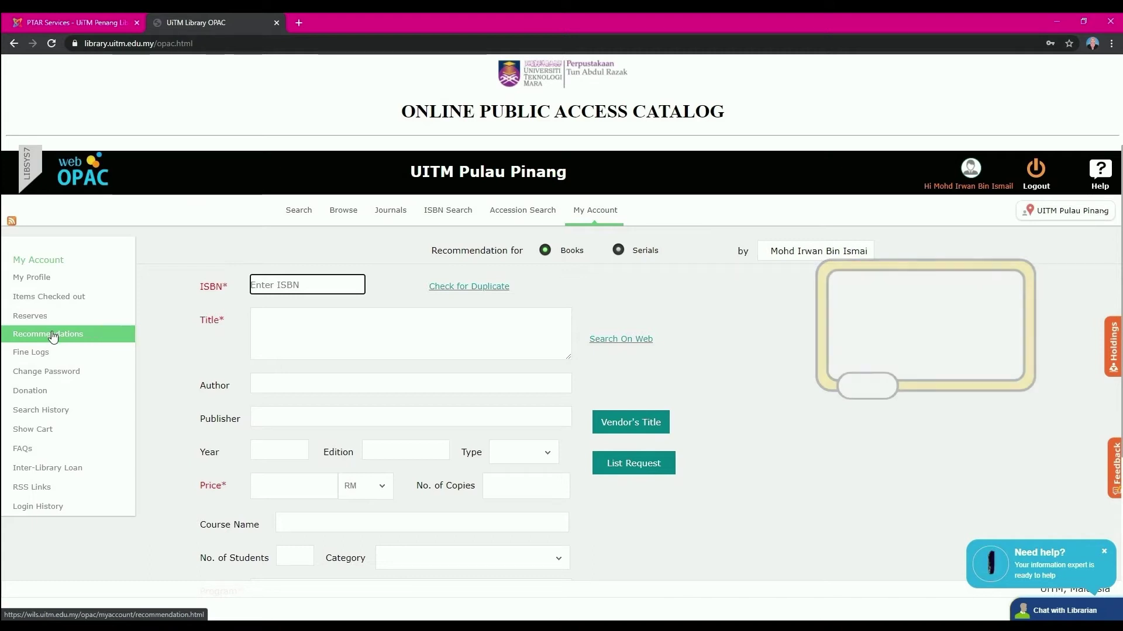
{"action": "left_click", "coordinate": [52, 353]}
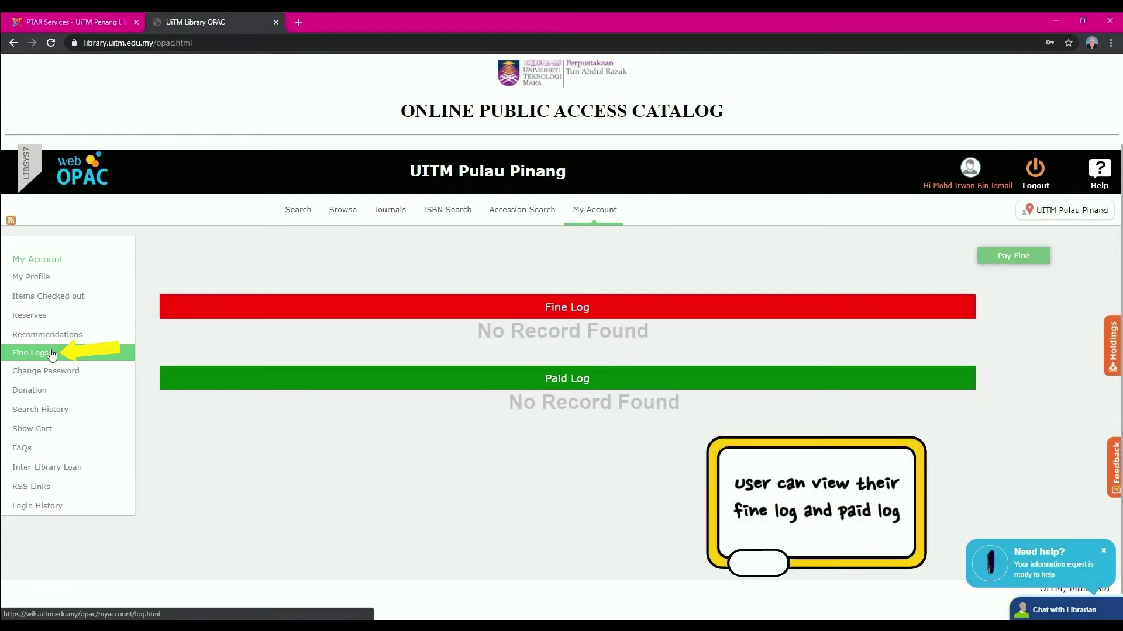
{"action": "left_click", "coordinate": [43, 373]}
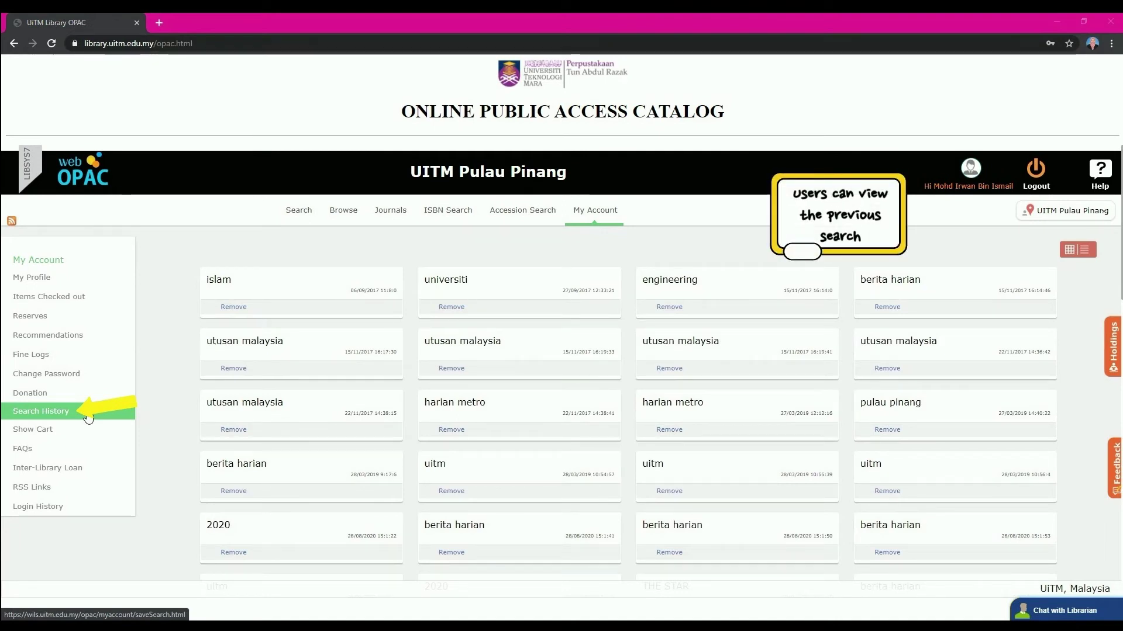
{"action": "left_click", "coordinate": [83, 433]}
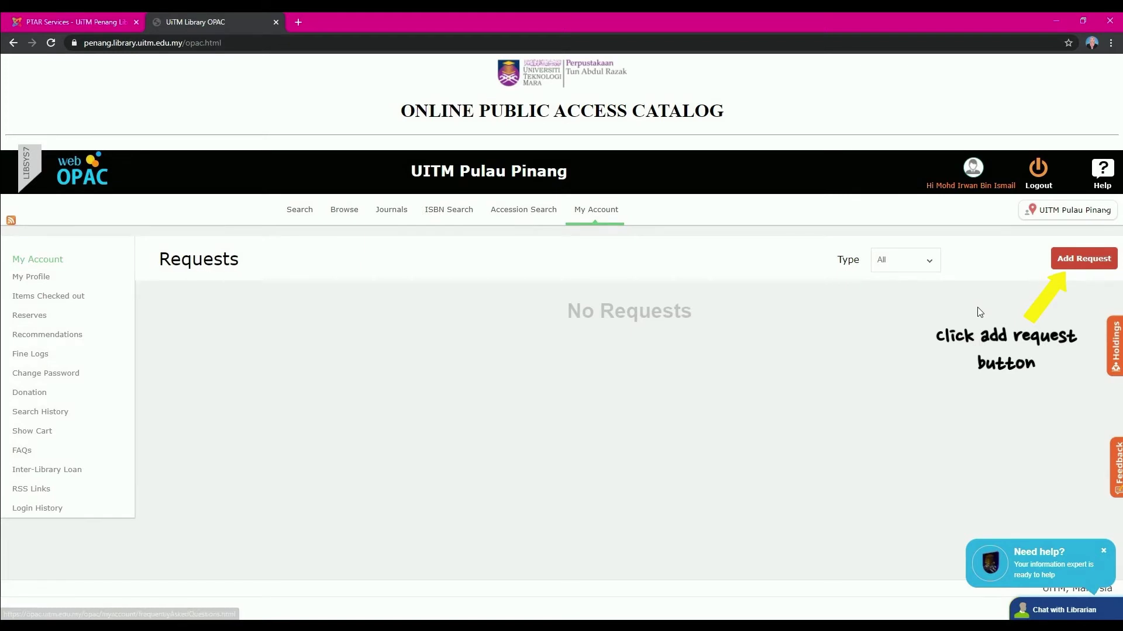
- Start a new Inter-Library Loan request, then view the list of UiTM campus libraries
{"action": "left_click", "coordinate": [1096, 262]}
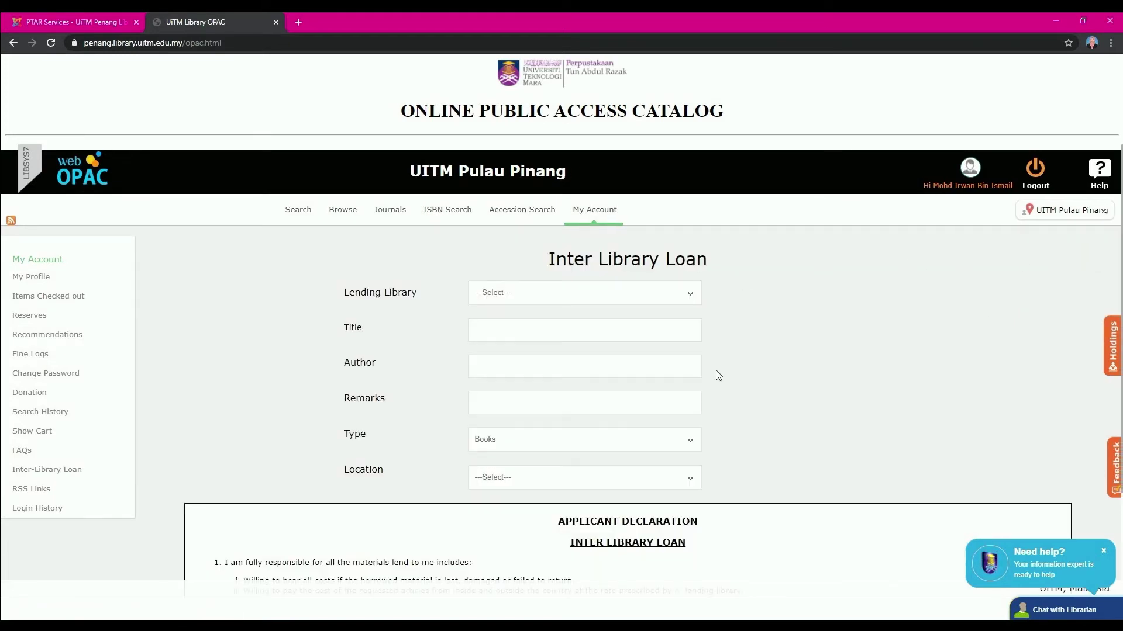
{"action": "scroll", "coordinate": [716, 497], "scroll_direction": "down", "scroll_amount": 3}
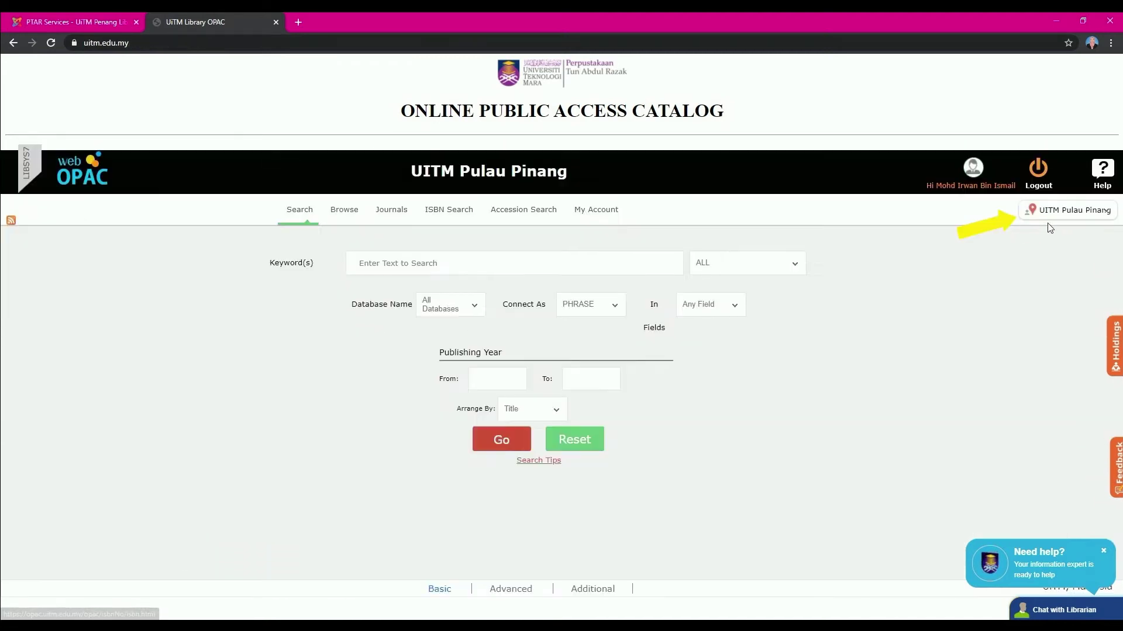
{"action": "left_click", "coordinate": [1088, 211]}
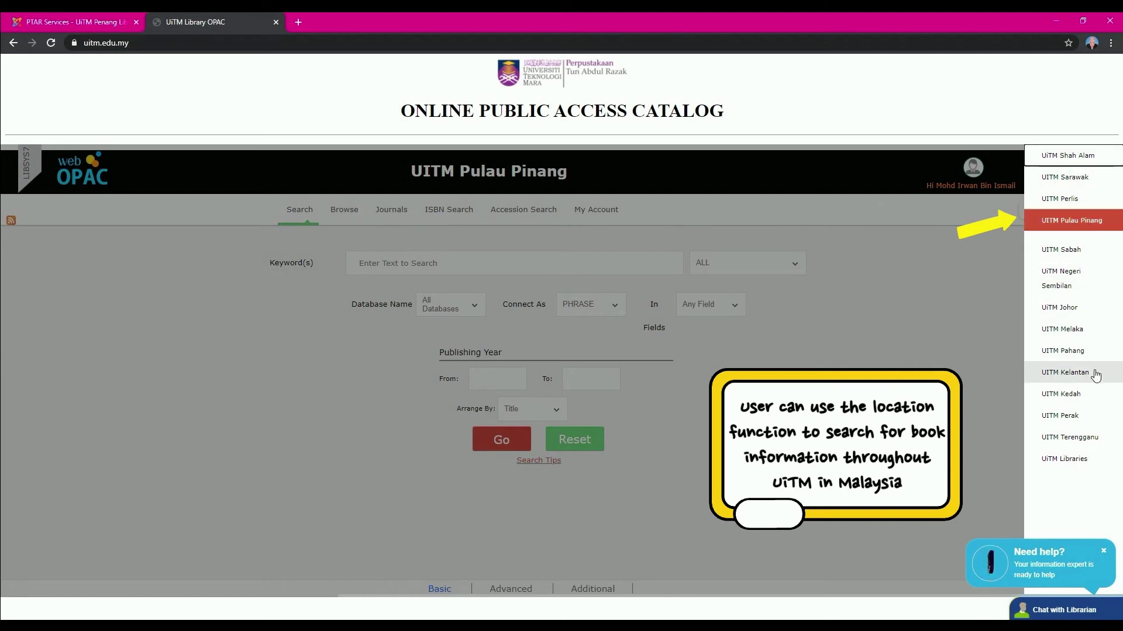
- Close the campus list keeping UiTM Pulau Pinang, then preview the Advanced and Additional search forms
{"action": "left_click", "coordinate": [1102, 497]}
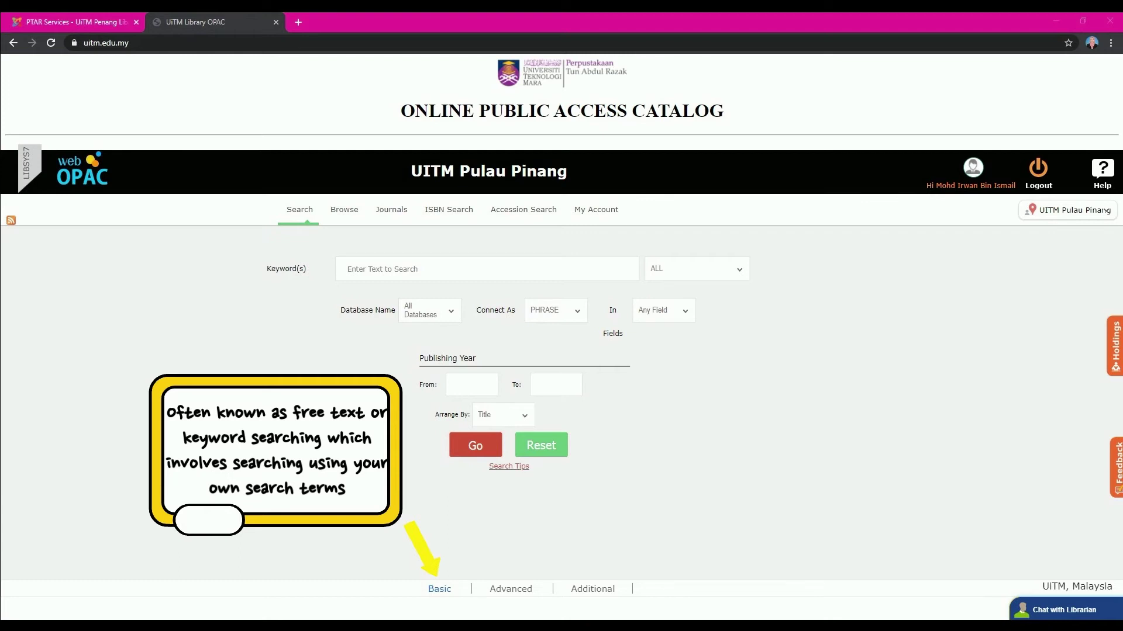
{"action": "left_click", "coordinate": [509, 592]}
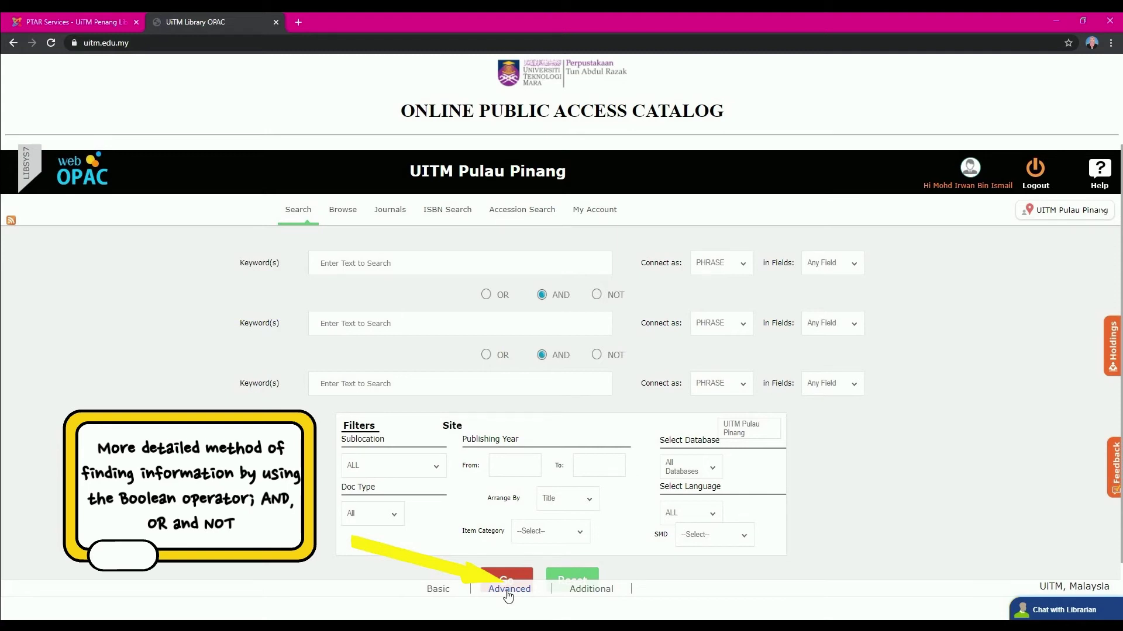
{"action": "left_click", "coordinate": [587, 589]}
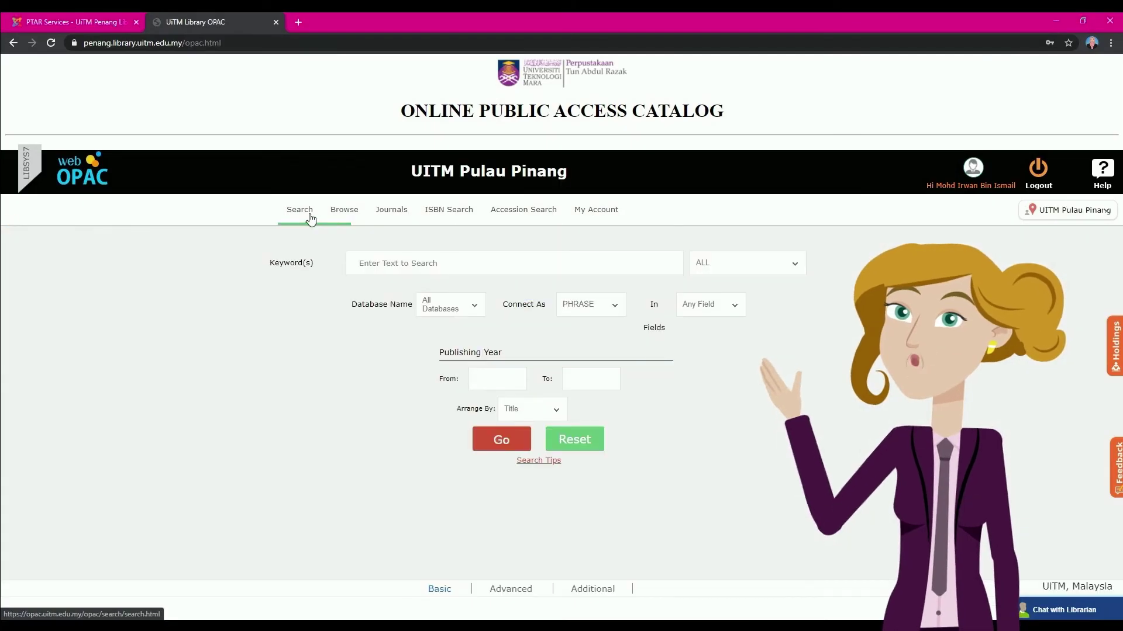
- Search titles for HOTEL at Kampus Permatang Pauh across All Databases, sorted by Title
{"action": "left_click", "coordinate": [448, 259]}
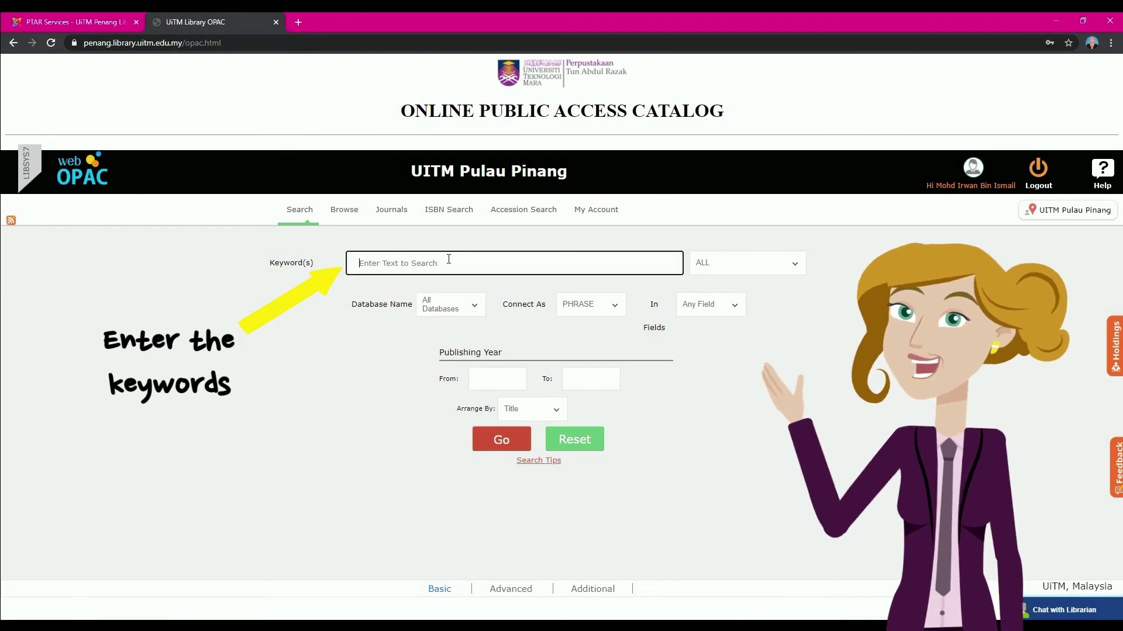
{"action": "type", "text": "HOTEL"}
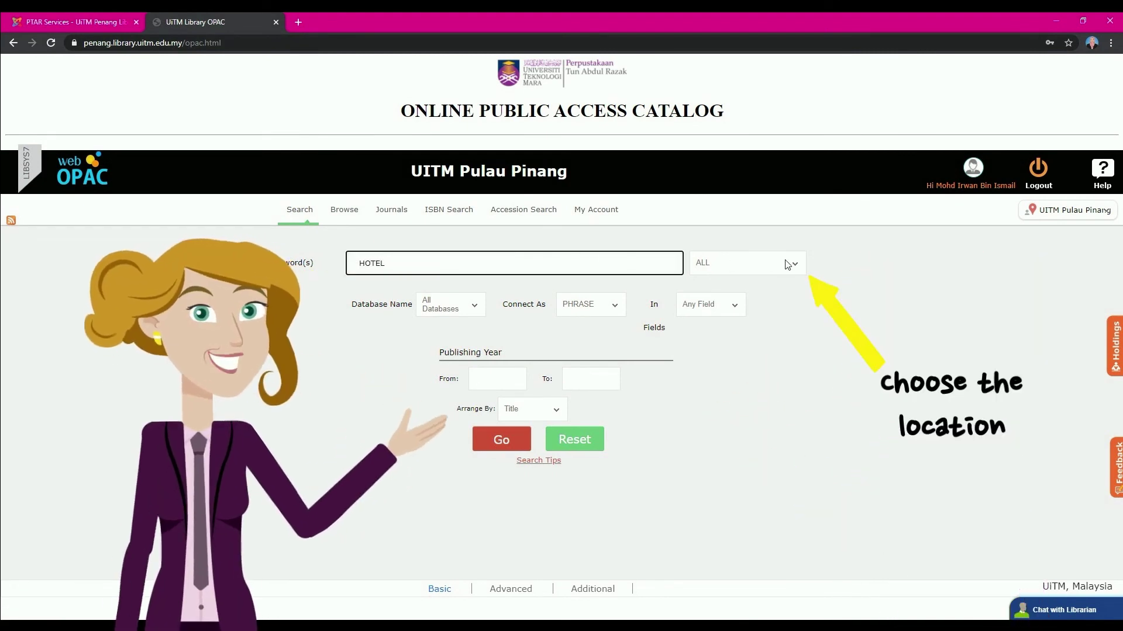
{"action": "left_click", "coordinate": [794, 263]}
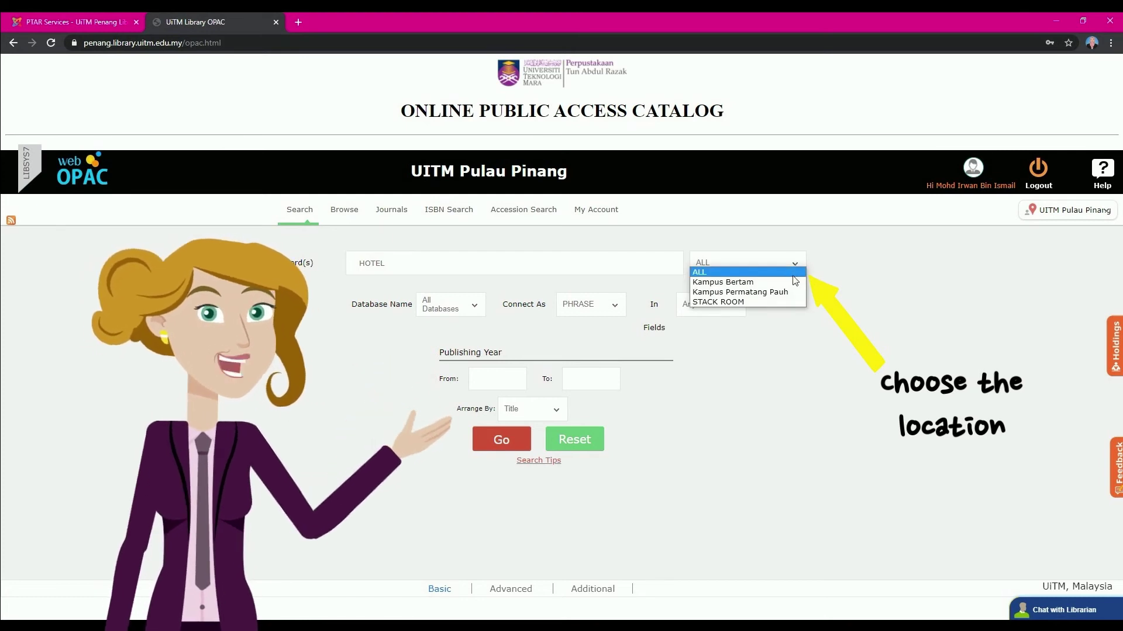
{"action": "left_click", "coordinate": [794, 293]}
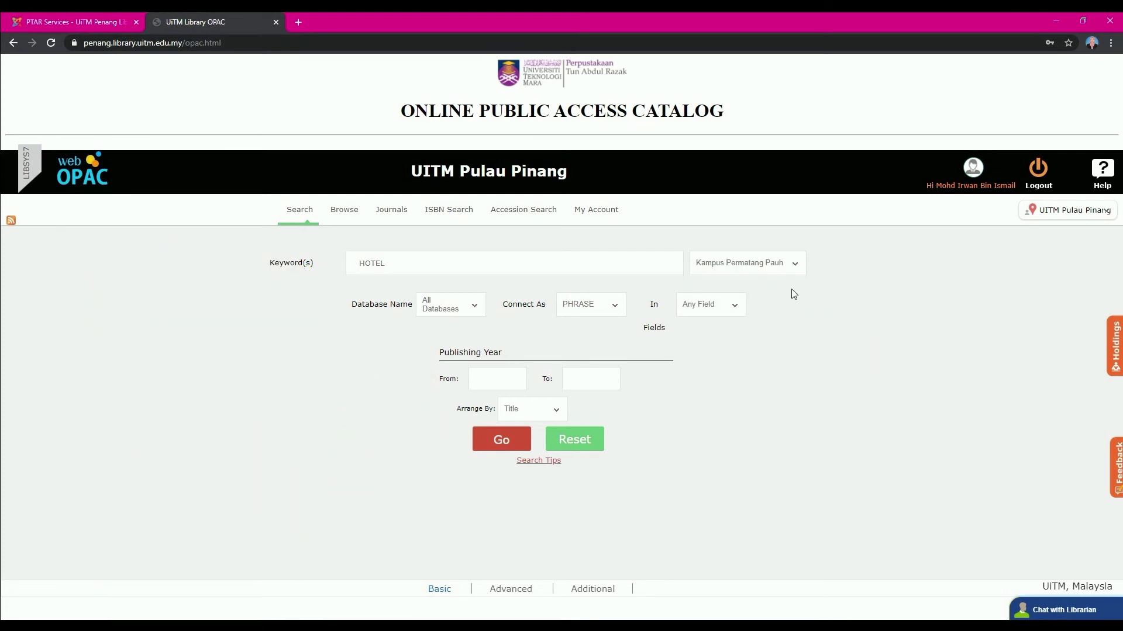
{"action": "left_click", "coordinate": [475, 305]}
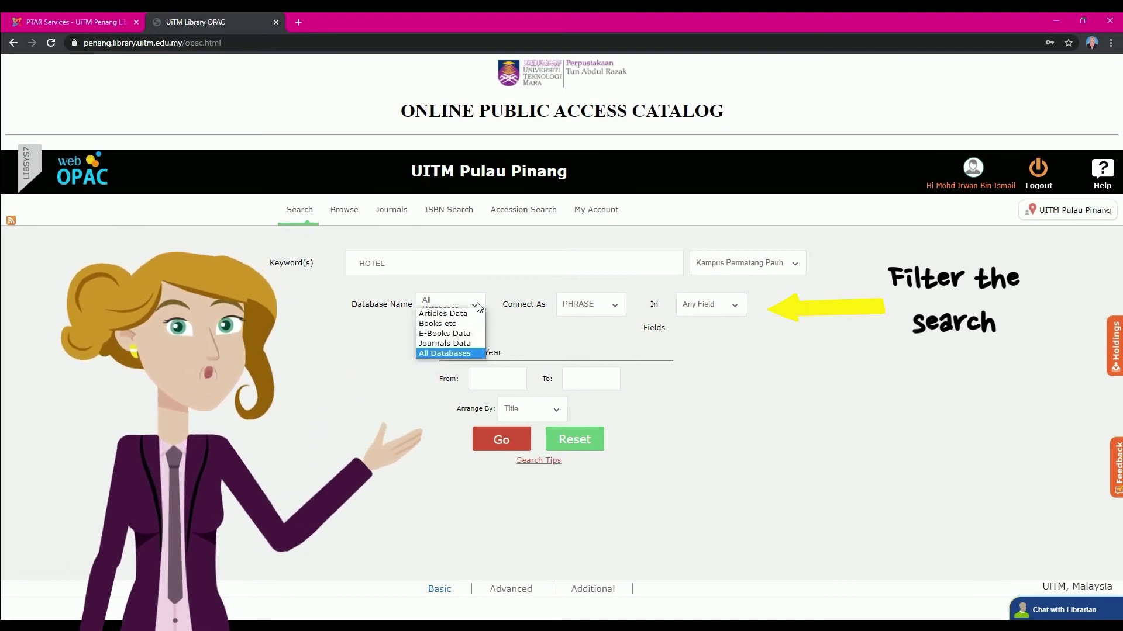
{"action": "left_click", "coordinate": [478, 353]}
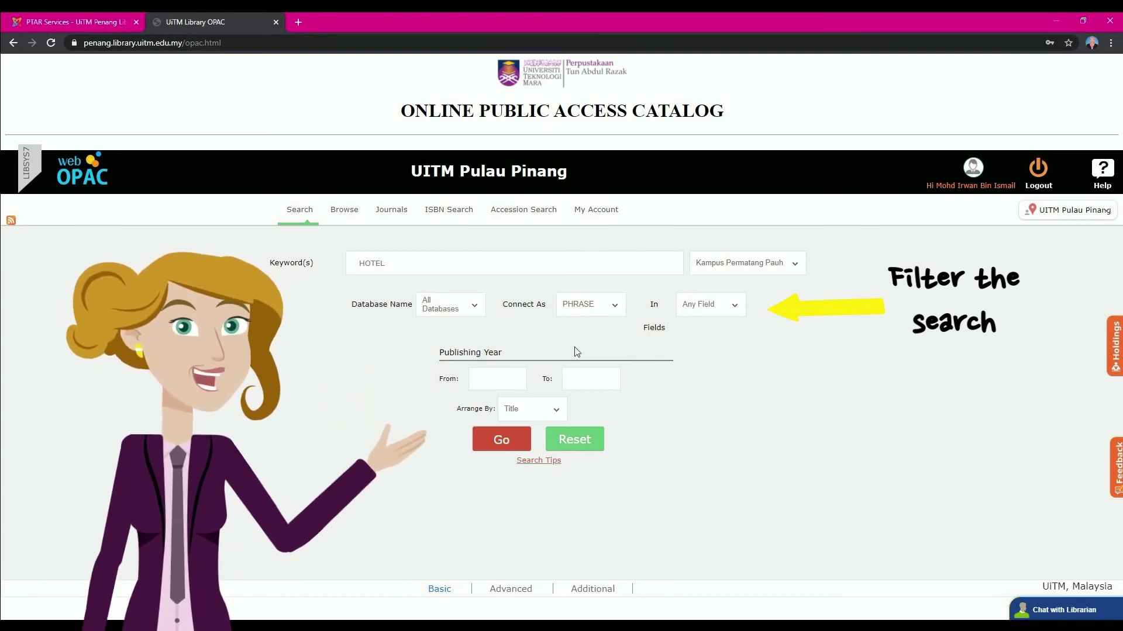
{"action": "left_click", "coordinate": [734, 313]}
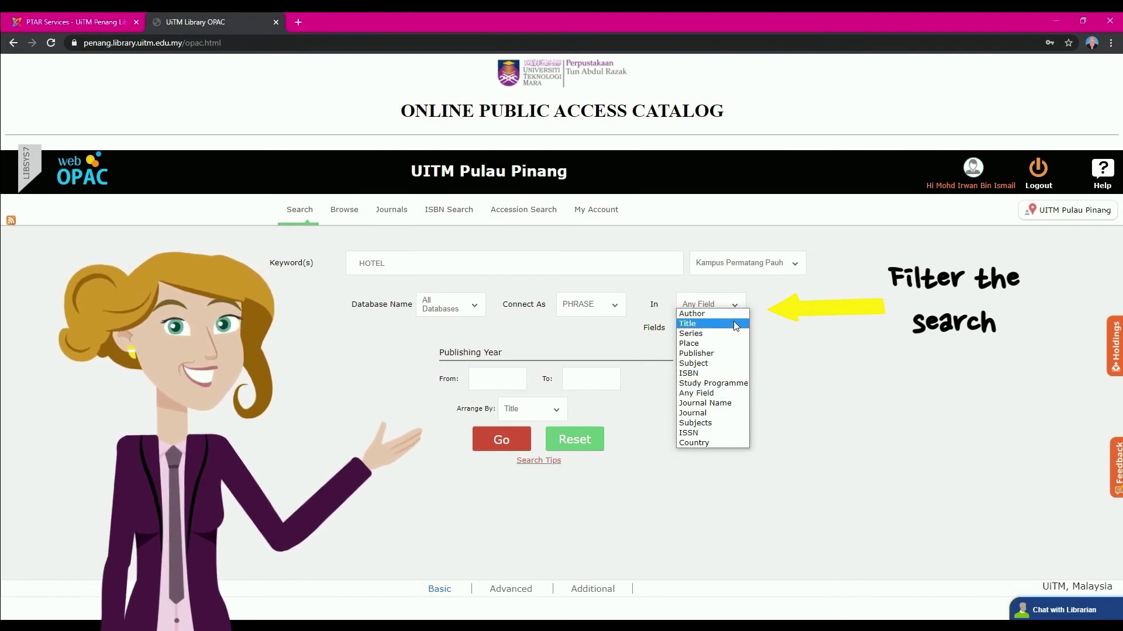
{"action": "left_click", "coordinate": [736, 324]}
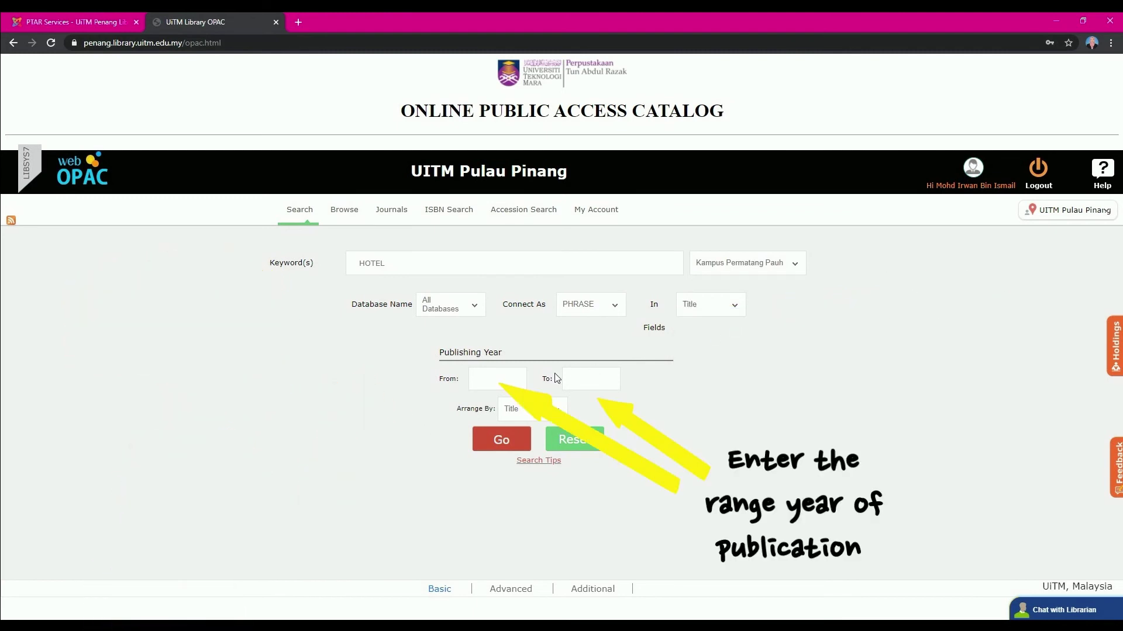
{"action": "left_click", "coordinate": [510, 377]}
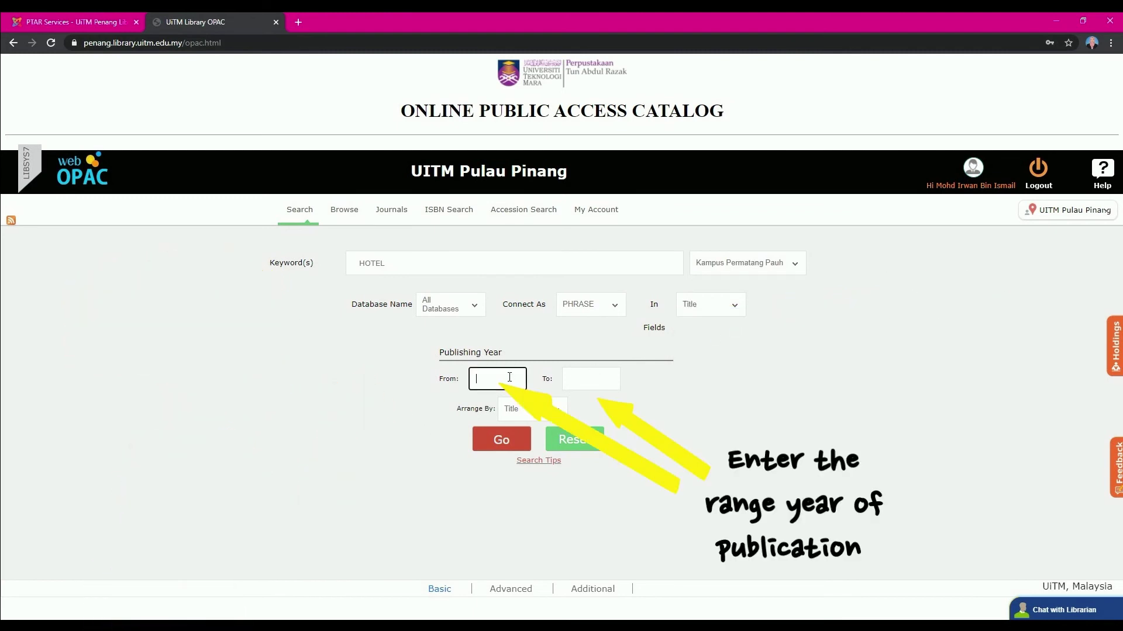
{"action": "left_click", "coordinate": [591, 383]}
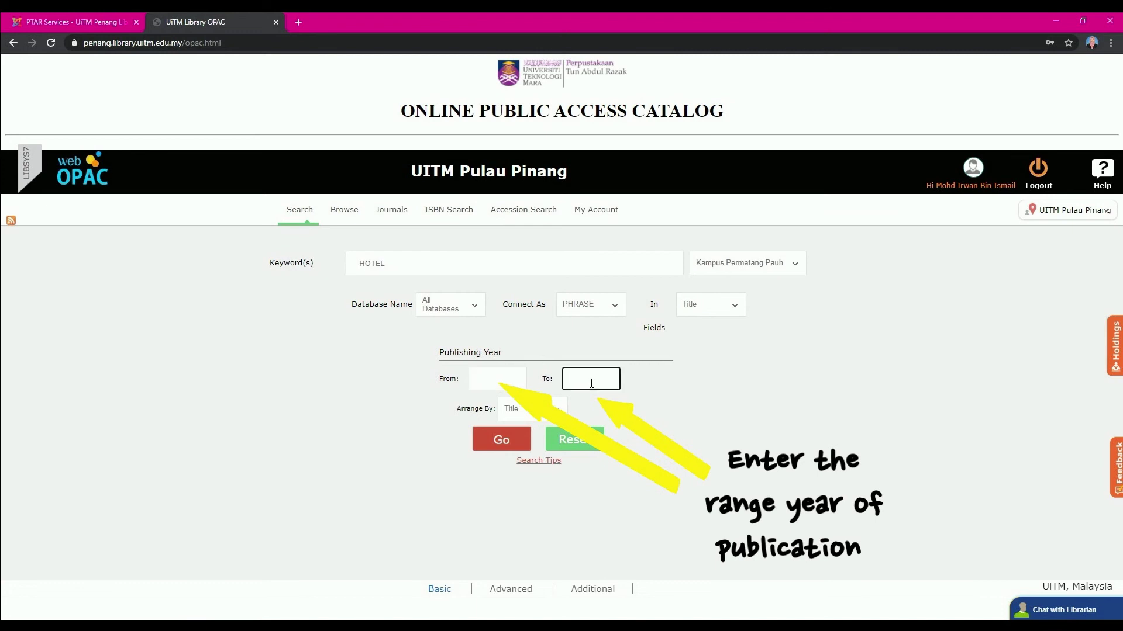
{"action": "left_click", "coordinate": [550, 408]}
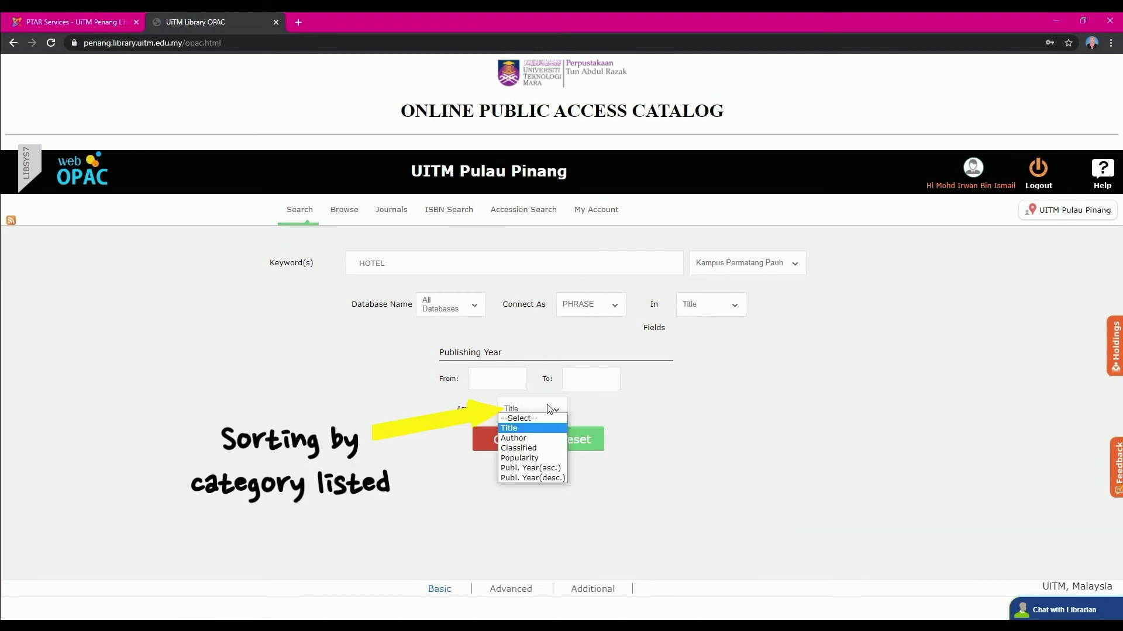
{"action": "left_click", "coordinate": [550, 409]}
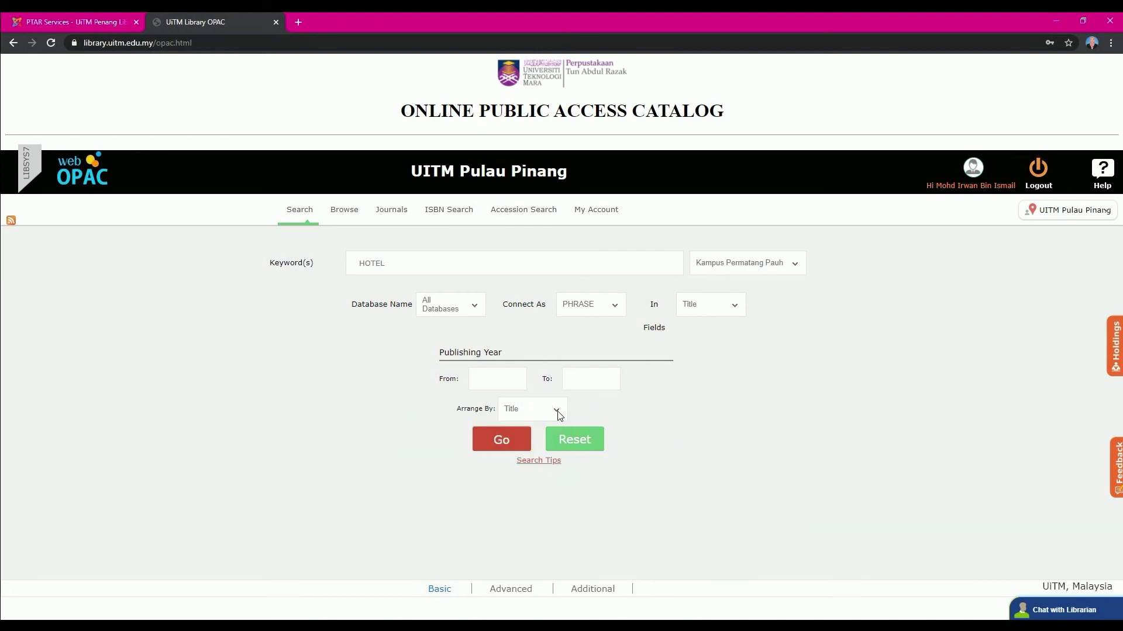
{"action": "left_click", "coordinate": [512, 451]}
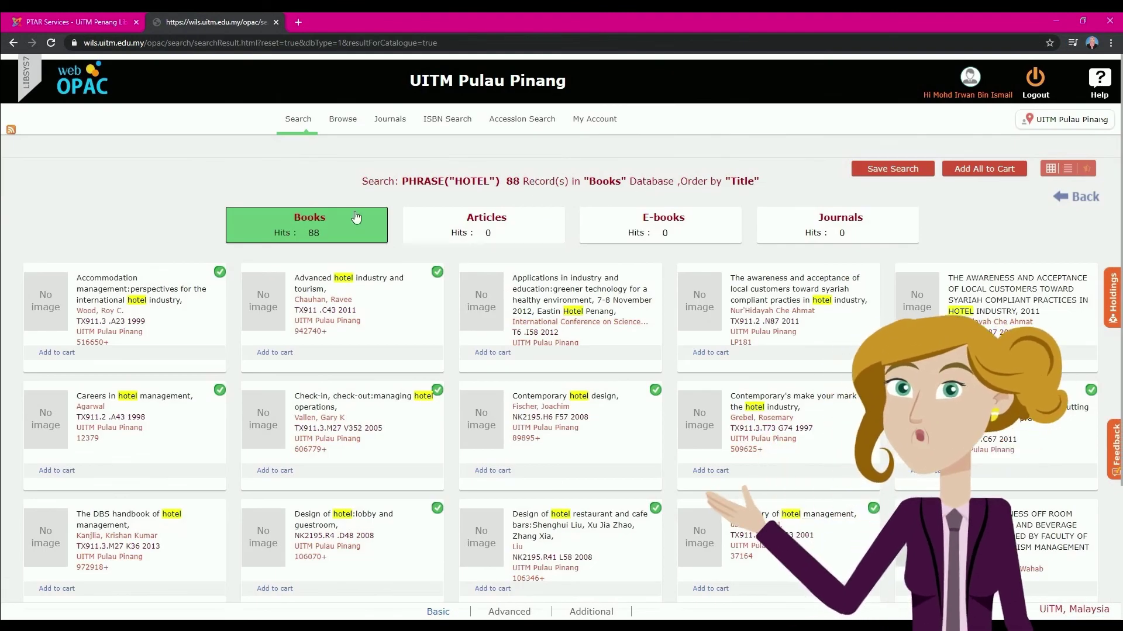
- Open the 'Accommodation management' record and highlight its call number TX911.3 .A23 1999
{"action": "left_click", "coordinate": [115, 293]}
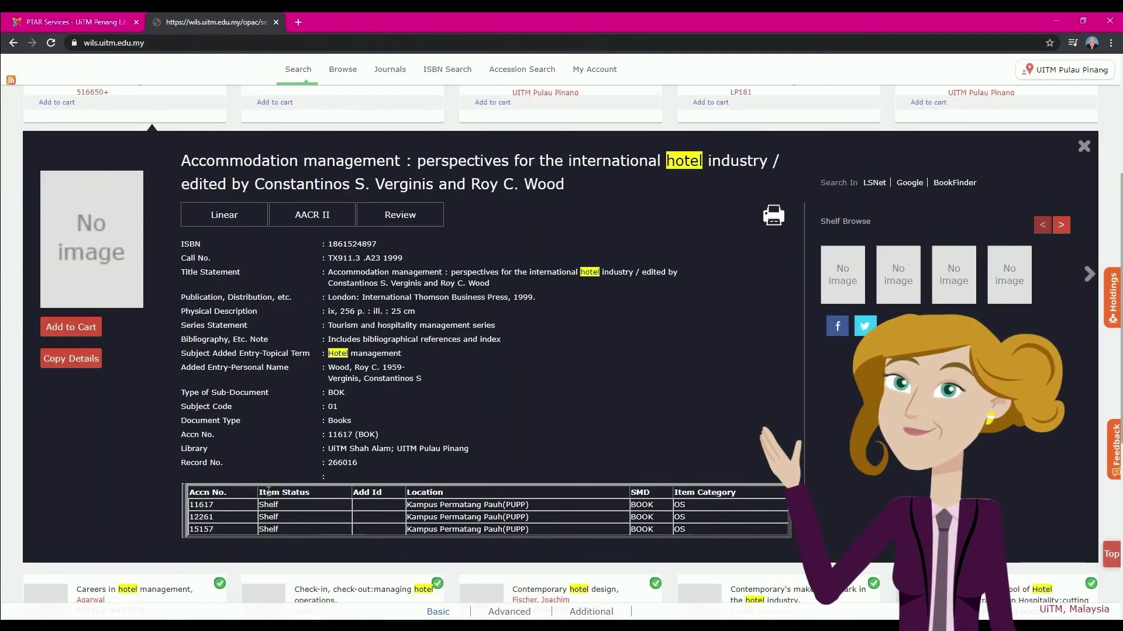
{"action": "double_click", "coordinate": [296, 511]}
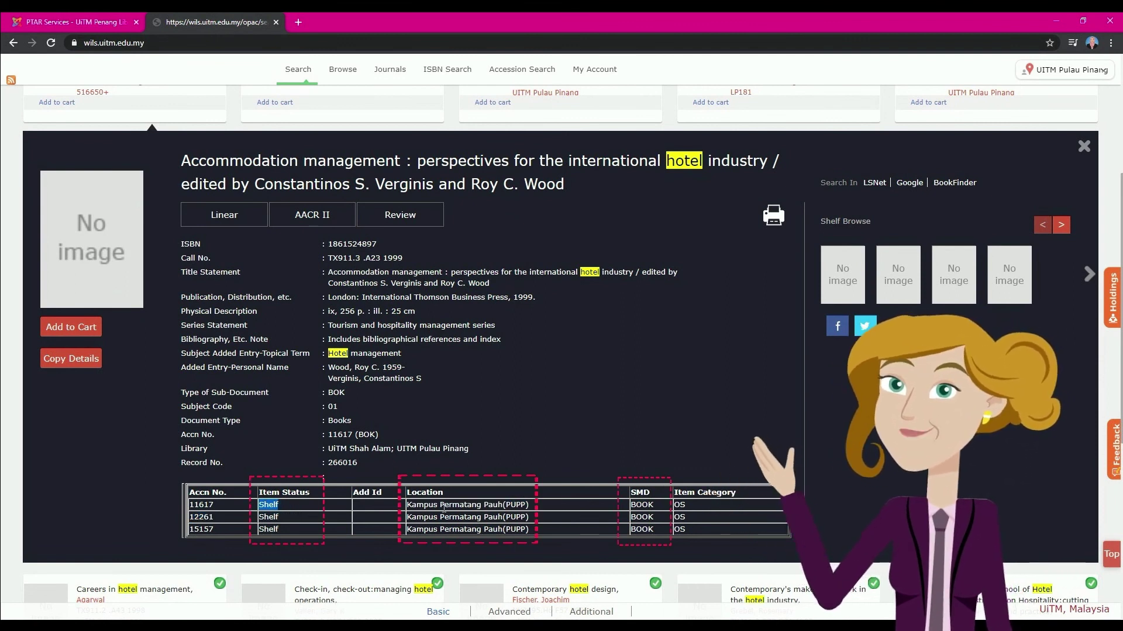
{"action": "left_click_drag", "start_coordinate": [329, 258], "coordinate": [414, 262]}
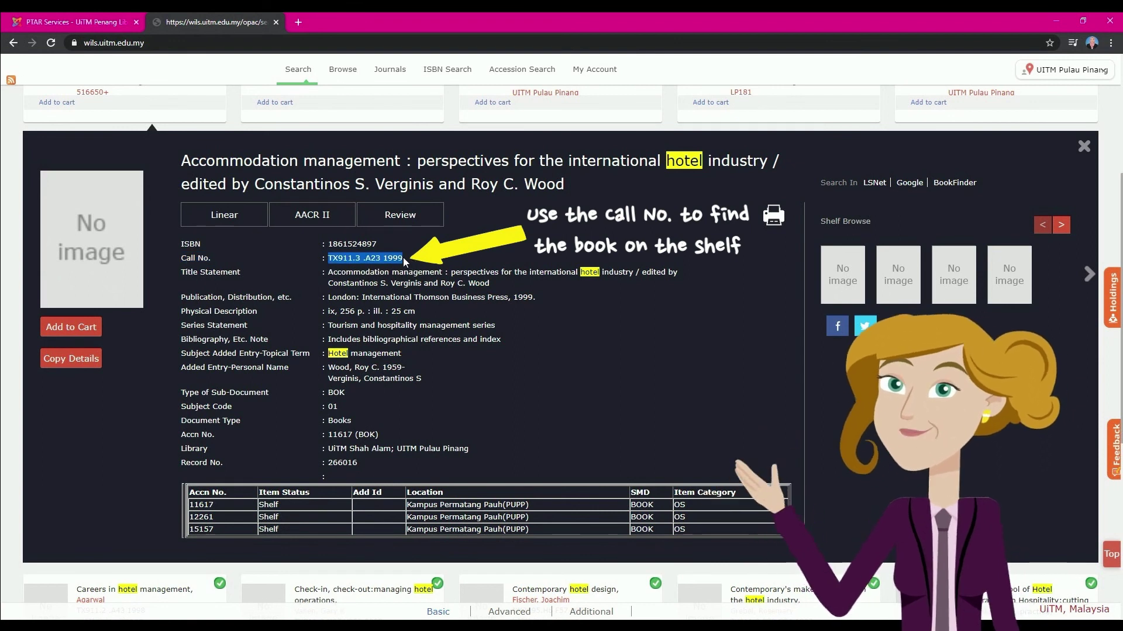